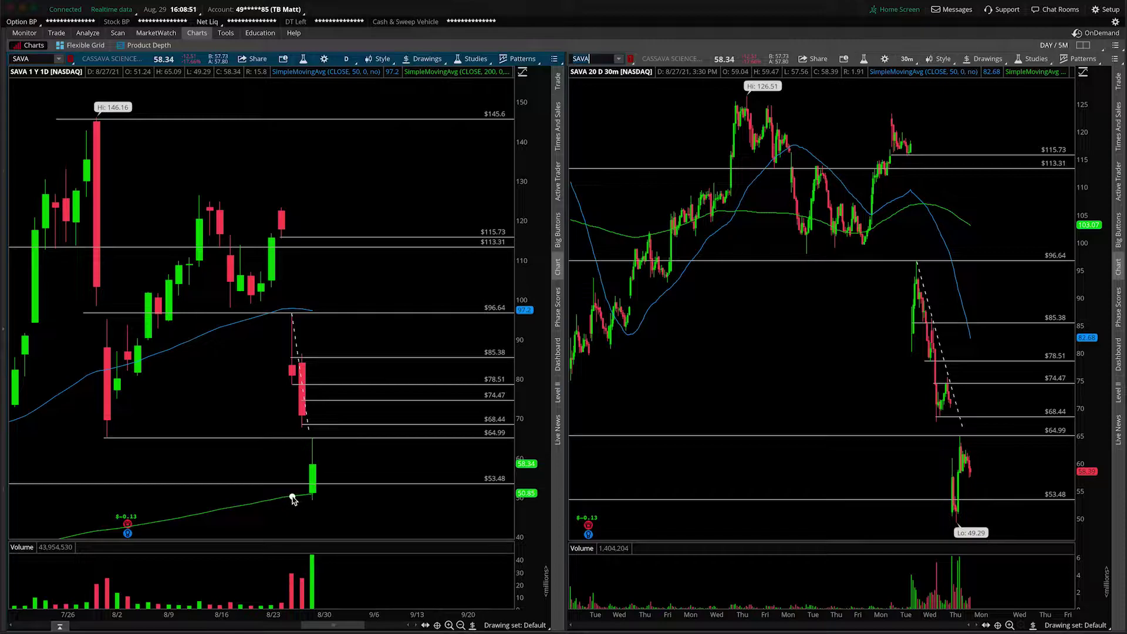
- Sketch freehand marks on the moving average, $53.48, the red candle and 146.16 high, then clear them
mouse_move(289, 498)
mouse_down()
mouse_move(326, 494)
mouse_move(296, 486)
mouse_move(340, 486)
mouse_up()
mouse_move(497, 469)
mouse_down()
mouse_move(476, 473)
mouse_move(505, 493)
mouse_move(473, 471)
mouse_up()
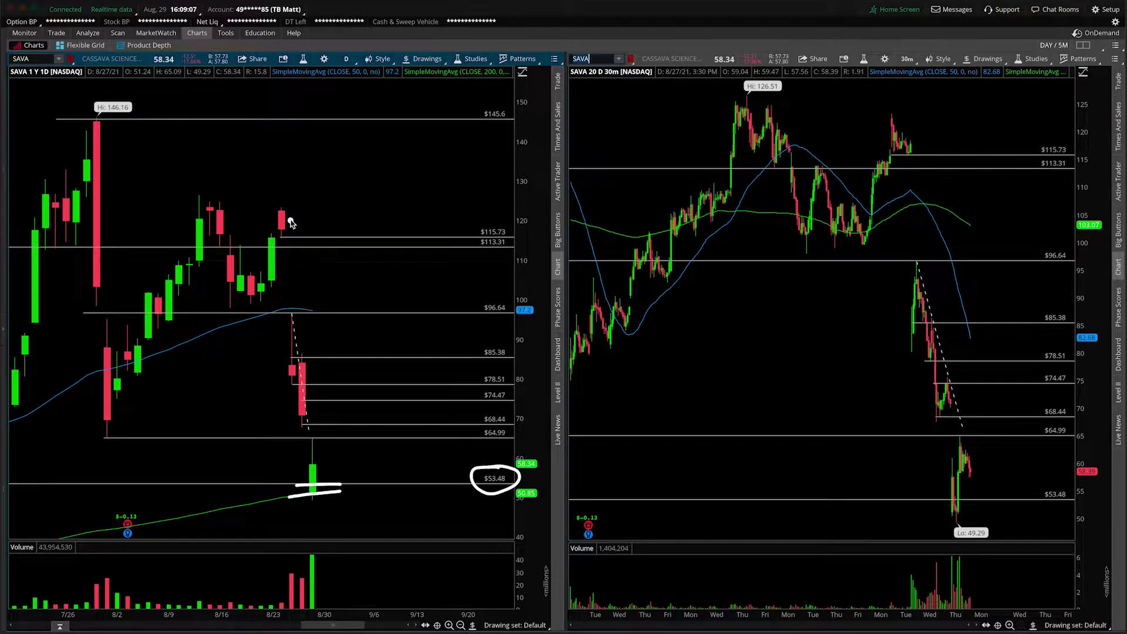
mouse_move(291, 222)
mouse_down()
mouse_move(279, 210)
mouse_move(293, 225)
mouse_move(322, 347)
mouse_move(337, 471)
mouse_move(352, 460)
mouse_move(339, 481)
mouse_move(351, 460)
mouse_up()
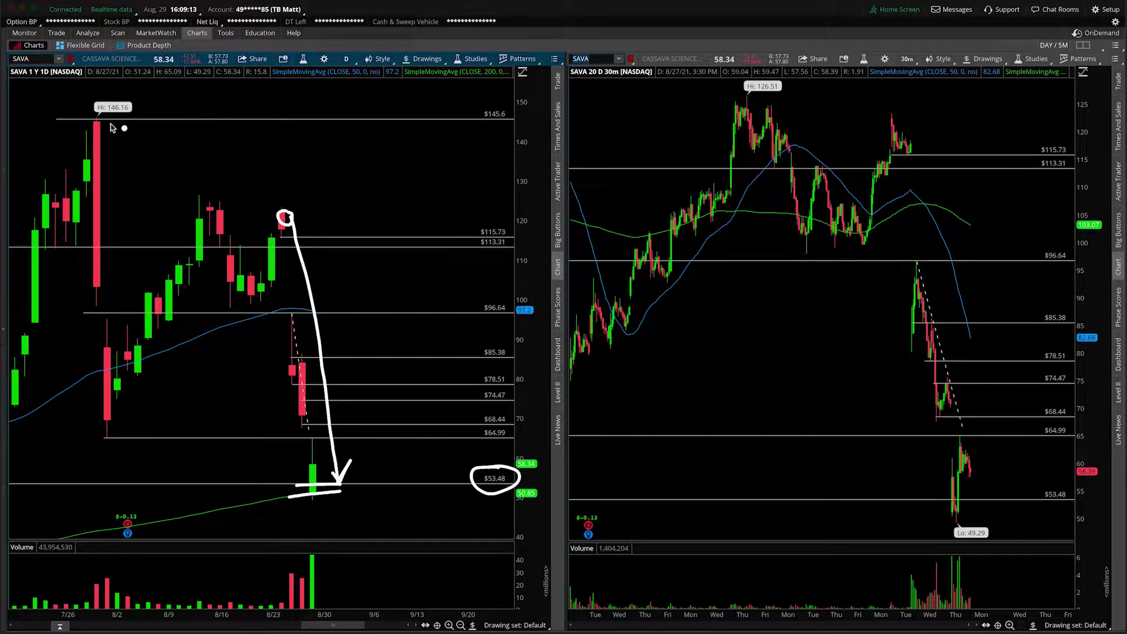
mouse_move(128, 79)
mouse_down()
mouse_move(156, 131)
mouse_move(112, 76)
mouse_up()
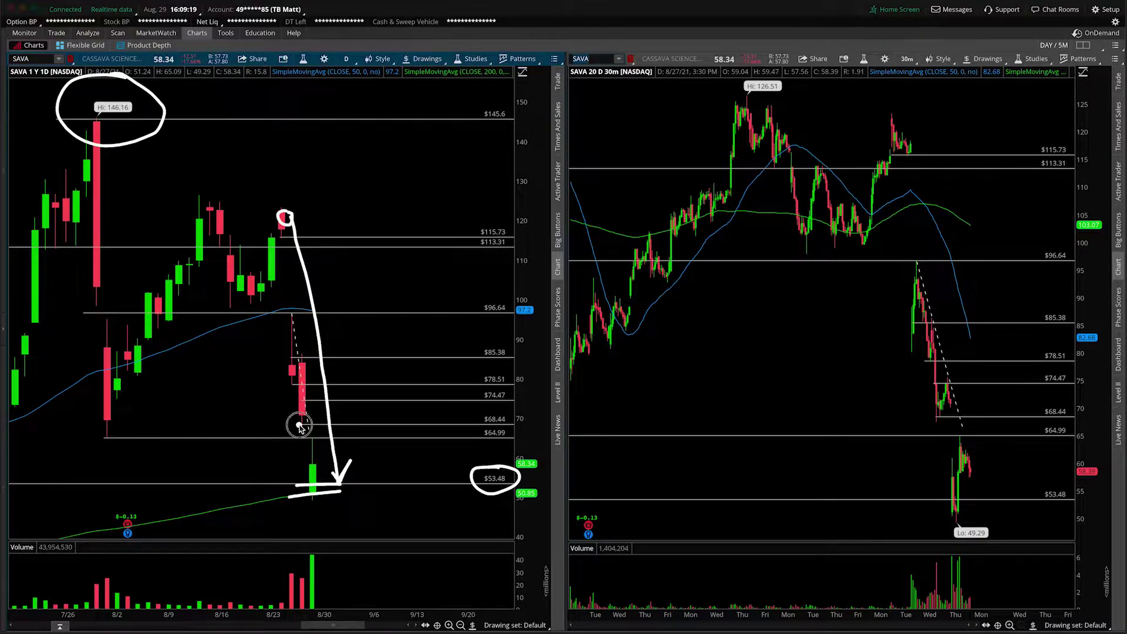
mouse_move(298, 425)
mouse_down()
mouse_move(332, 424)
mouse_move(330, 437)
mouse_move(373, 406)
mouse_move(433, 458)
mouse_move(413, 461)
mouse_up()
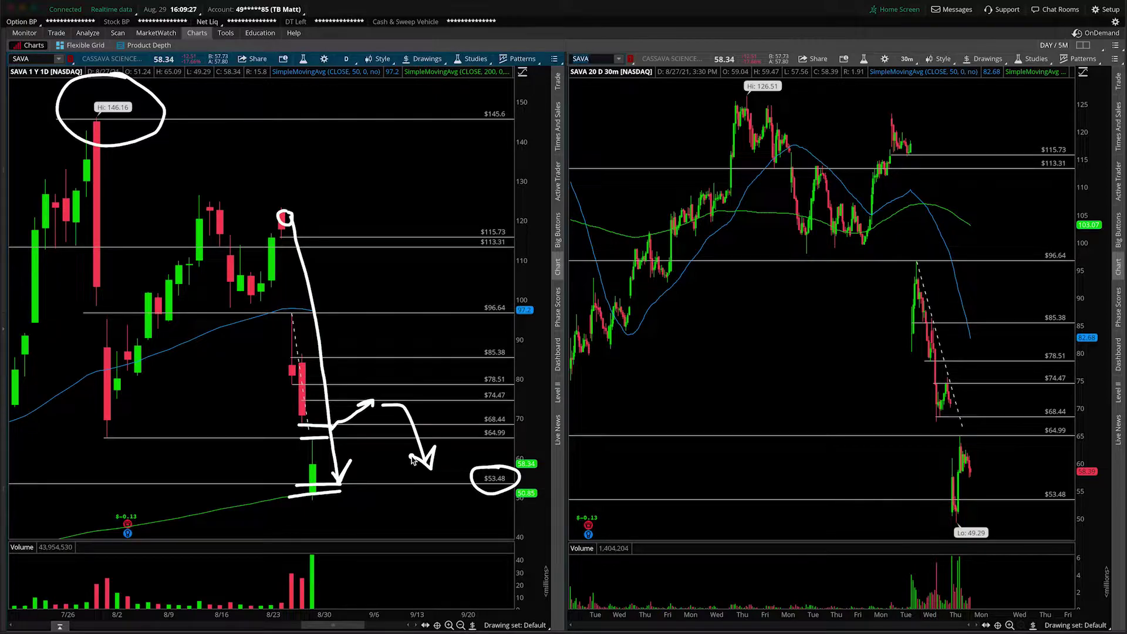
key(Escape)
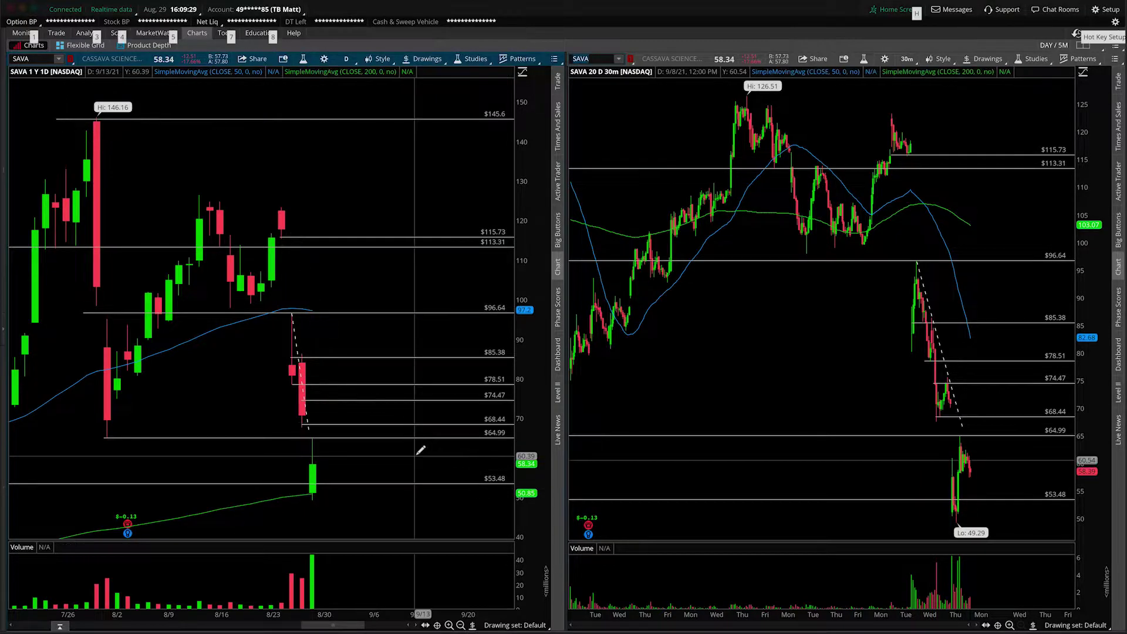
- Zoom the 30-minute chart into recent sessions and extend the dashed downtrend line to the right
mouse_move(754, 406)
mouse_down()
mouse_move(1001, 411)
mouse_move(954, 410)
mouse_up()
scroll(810, 390, down, 1)
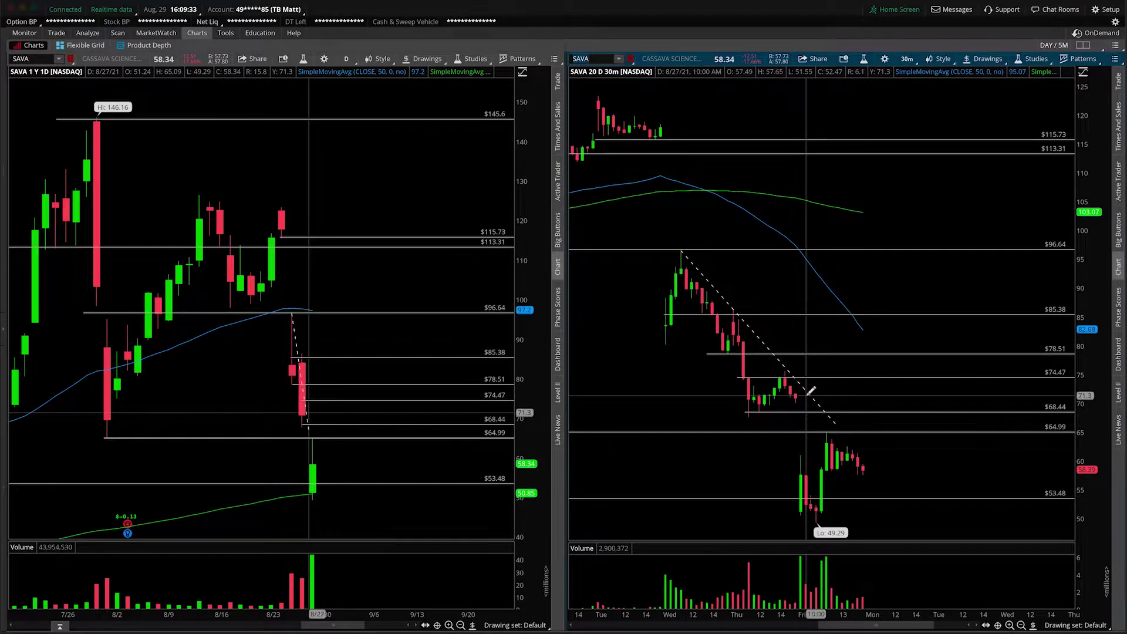
right_click(764, 345)
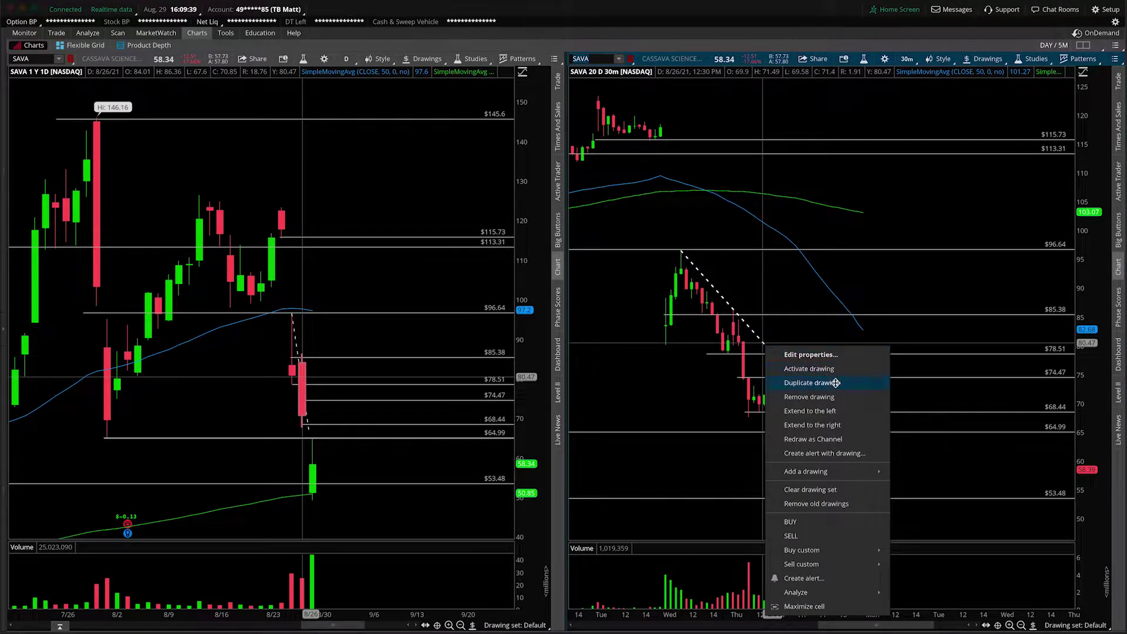
click(848, 424)
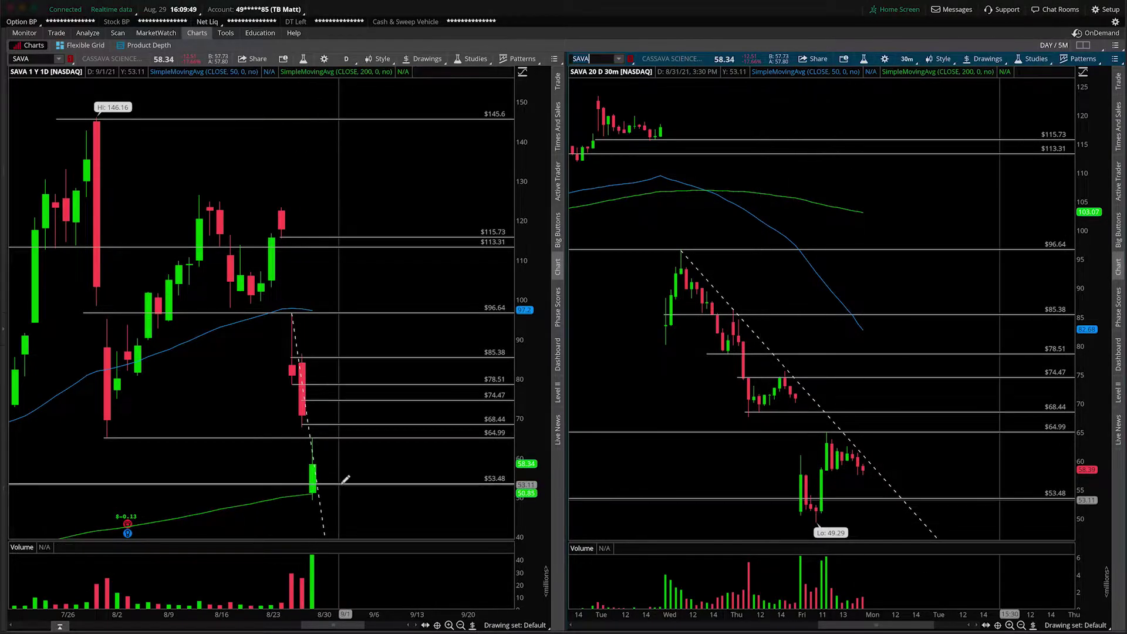
- Zoom the 30-minute chart to the late-August bars, 8/25–8/30
scroll(346, 479, up, 10)
scroll(347, 479, up, 8)
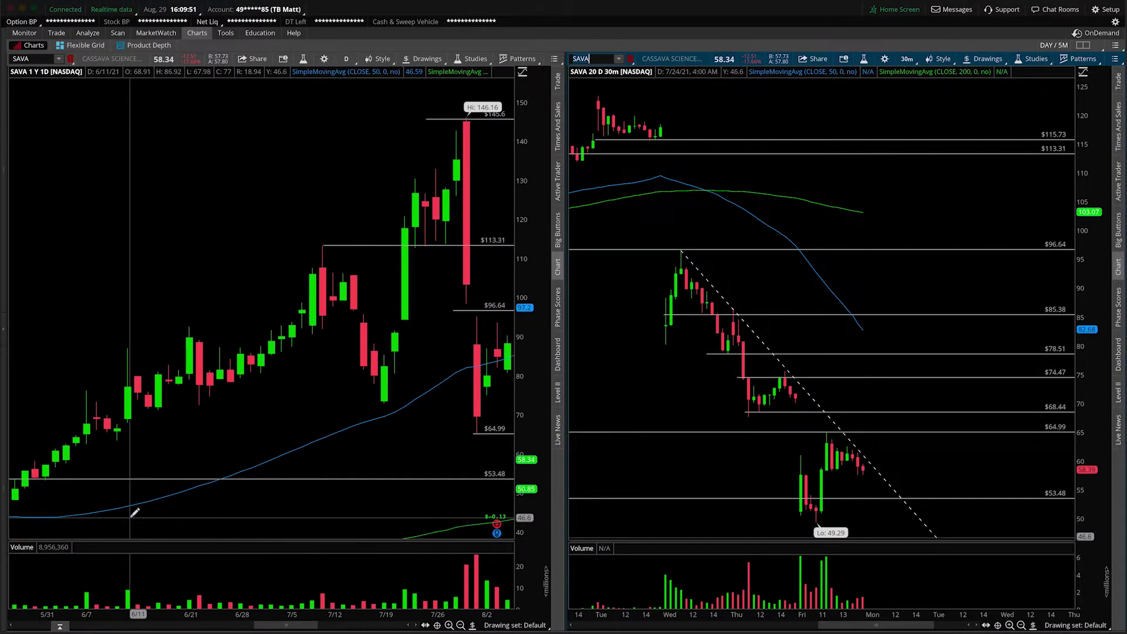
scroll(307, 443, down, 15)
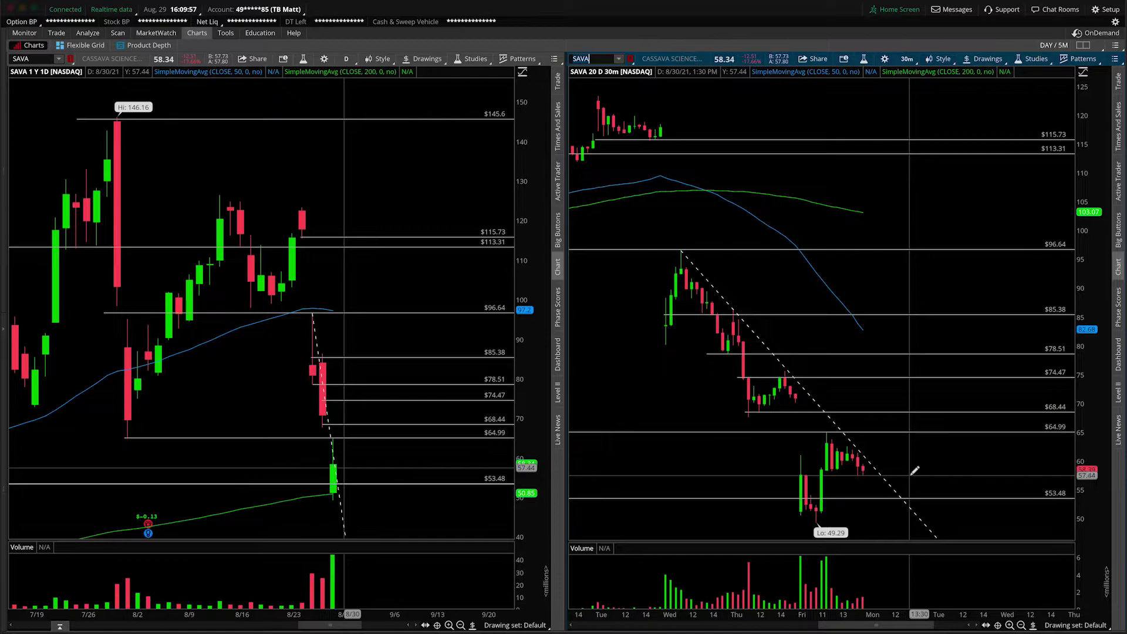
drag(913, 466, 678, 458)
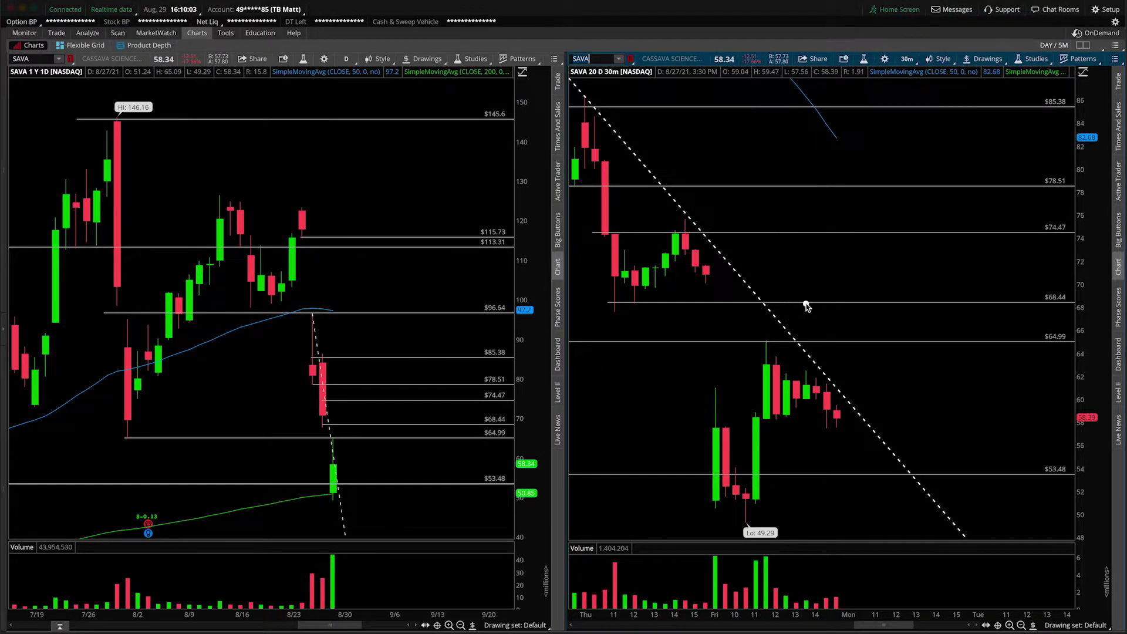
- Sketch upward arrows toward $68.44 on the 30-minute chart, circle its label and trace the trendline
mouse_move(805, 302)
mouse_down()
mouse_move(795, 339)
mouse_move(798, 308)
mouse_up()
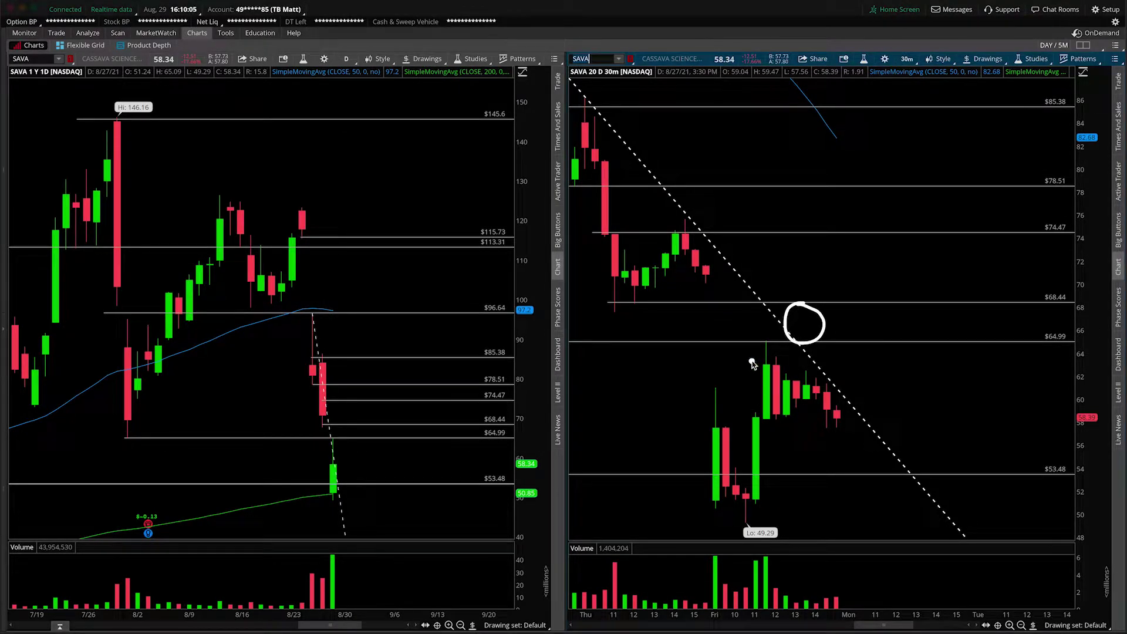
drag(764, 343, 858, 401)
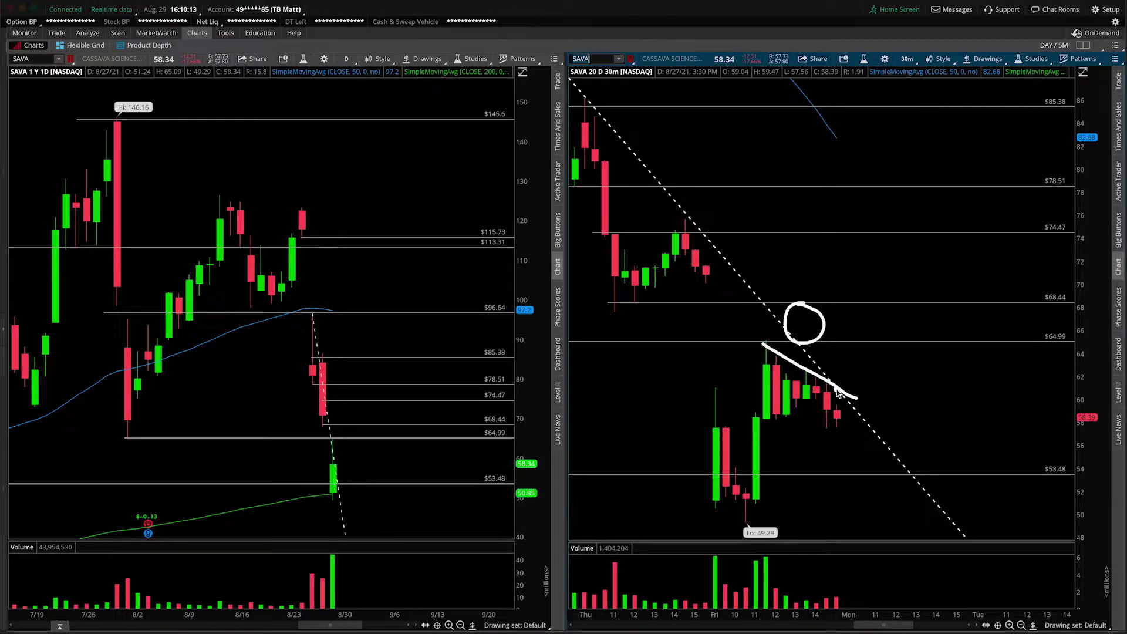
mouse_move(837, 392)
mouse_down()
mouse_move(861, 314)
mouse_move(878, 320)
mouse_up()
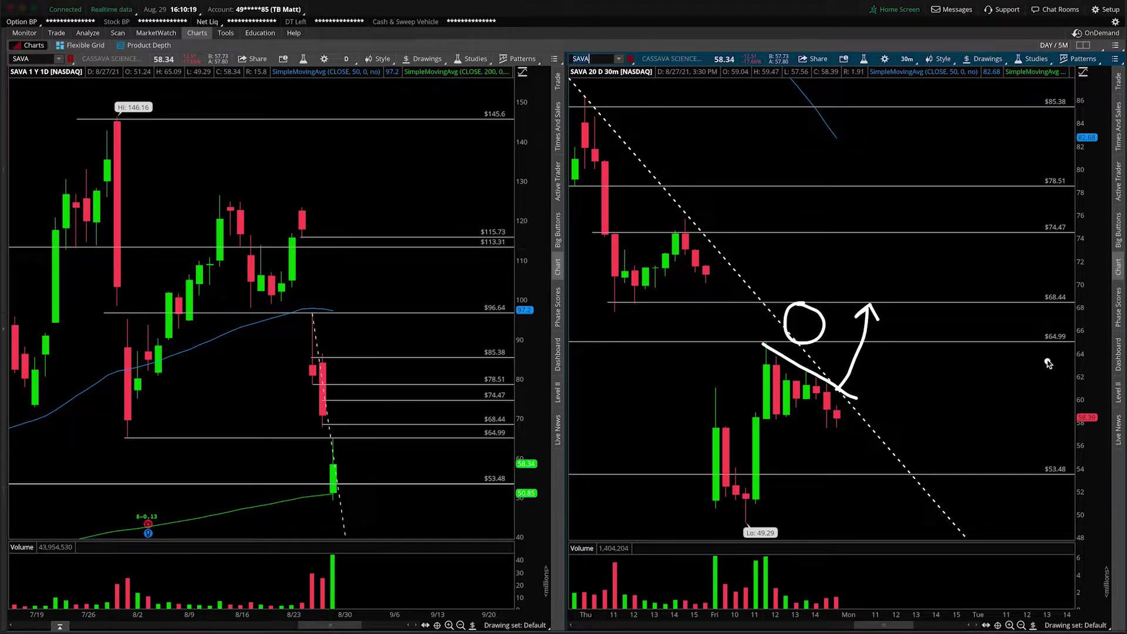
mouse_move(1055, 288)
mouse_down()
mouse_move(1032, 306)
mouse_move(1075, 296)
mouse_move(1034, 283)
mouse_move(1029, 292)
mouse_up()
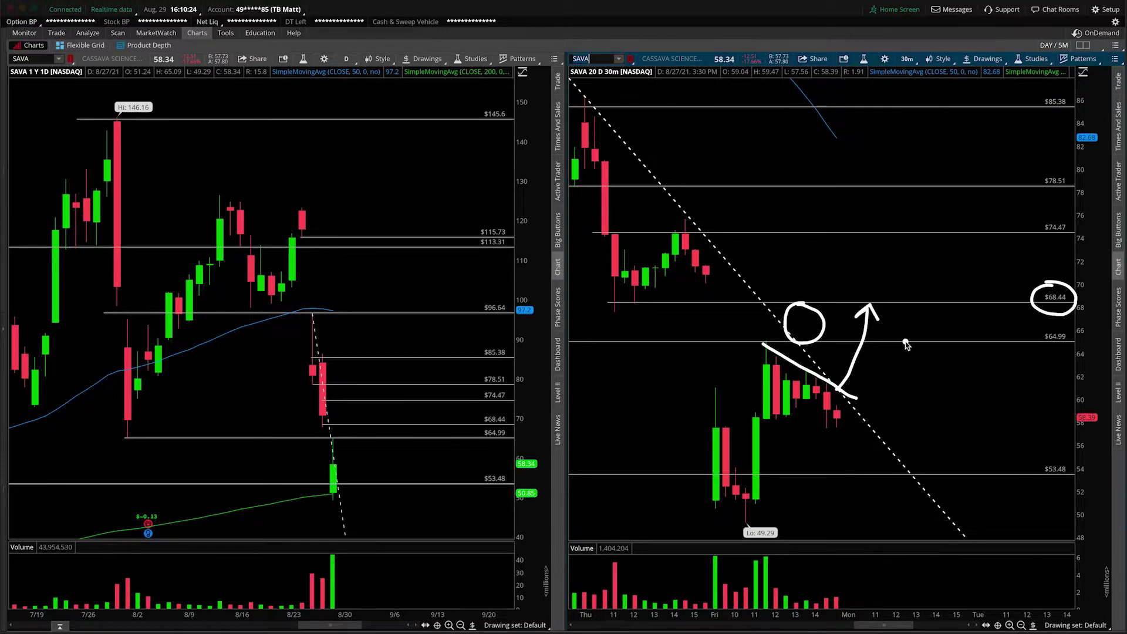
drag(913, 342, 947, 300)
click(946, 342)
mouse_move(816, 380)
mouse_down()
mouse_move(863, 388)
mouse_move(915, 342)
mouse_move(932, 347)
mouse_up()
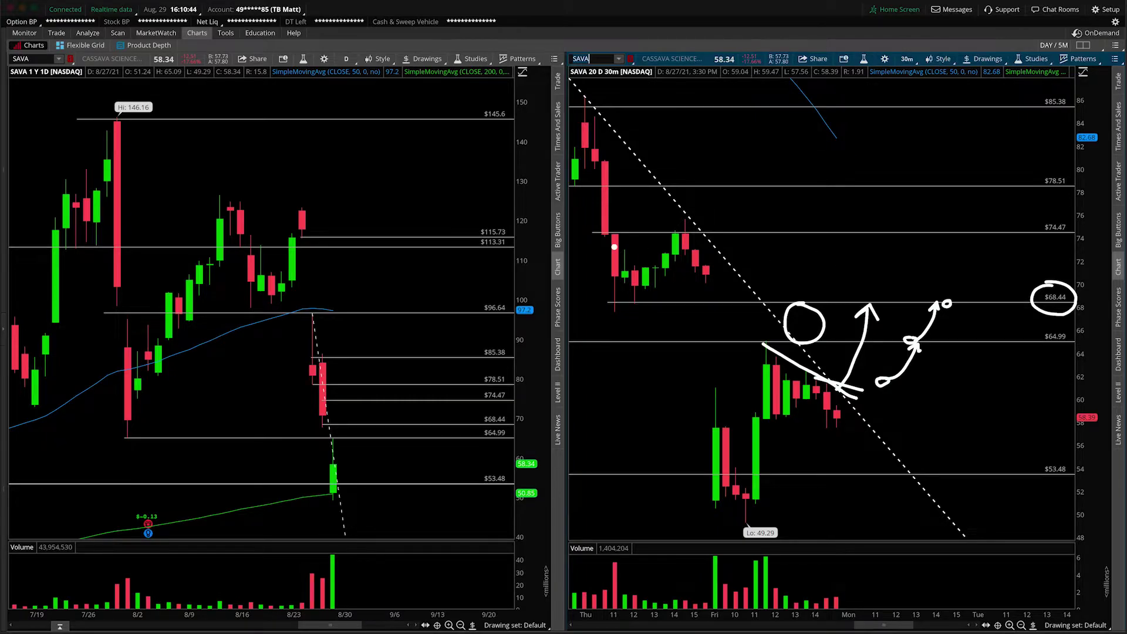
- Draw a line across $74.47, circle the $74.47 and $78.51 labels, and add an arrow on the daily chart
drag(594, 234, 713, 232)
mouse_move(1053, 222)
mouse_down()
mouse_move(1036, 254)
mouse_move(1056, 214)
mouse_up()
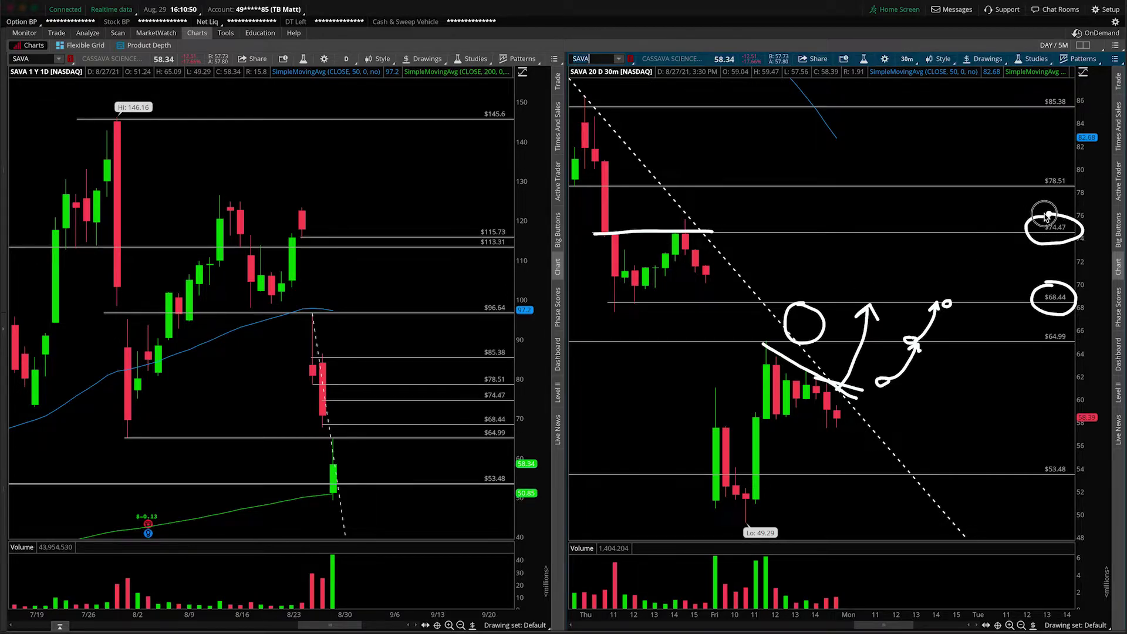
mouse_move(1057, 166)
mouse_down()
mouse_move(1034, 176)
mouse_move(1045, 197)
mouse_move(1080, 176)
mouse_move(1054, 168)
mouse_up()
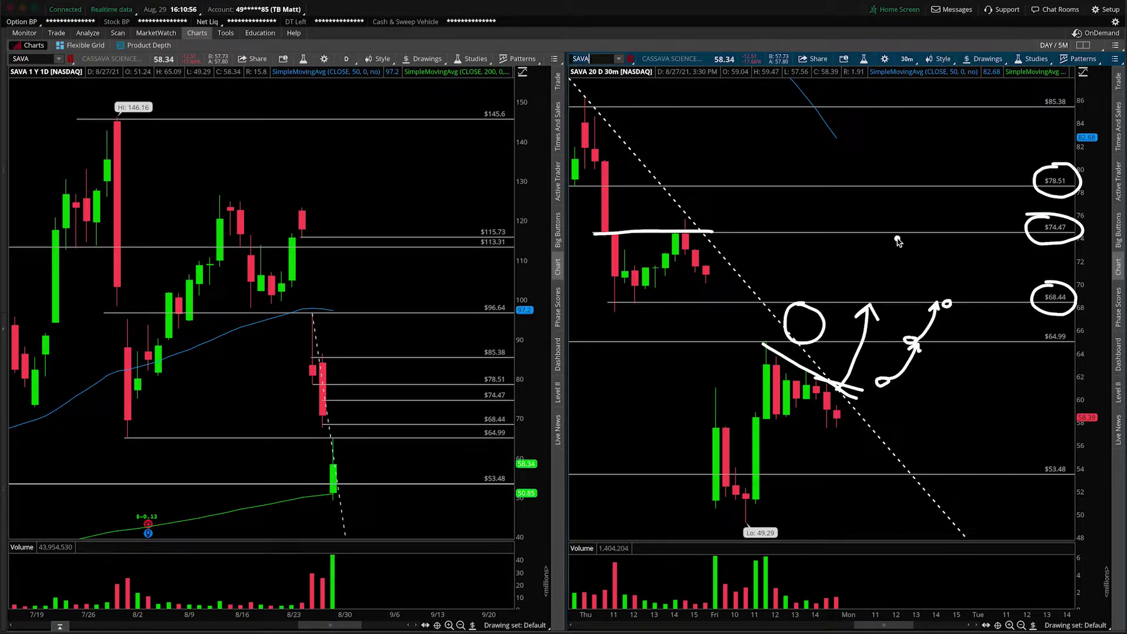
mouse_move(327, 492)
mouse_down()
mouse_move(353, 448)
mouse_move(364, 459)
mouse_up()
- Clear the notes, place a $58.16 price level, and circle its candle touches back to Friday
key(Escape)
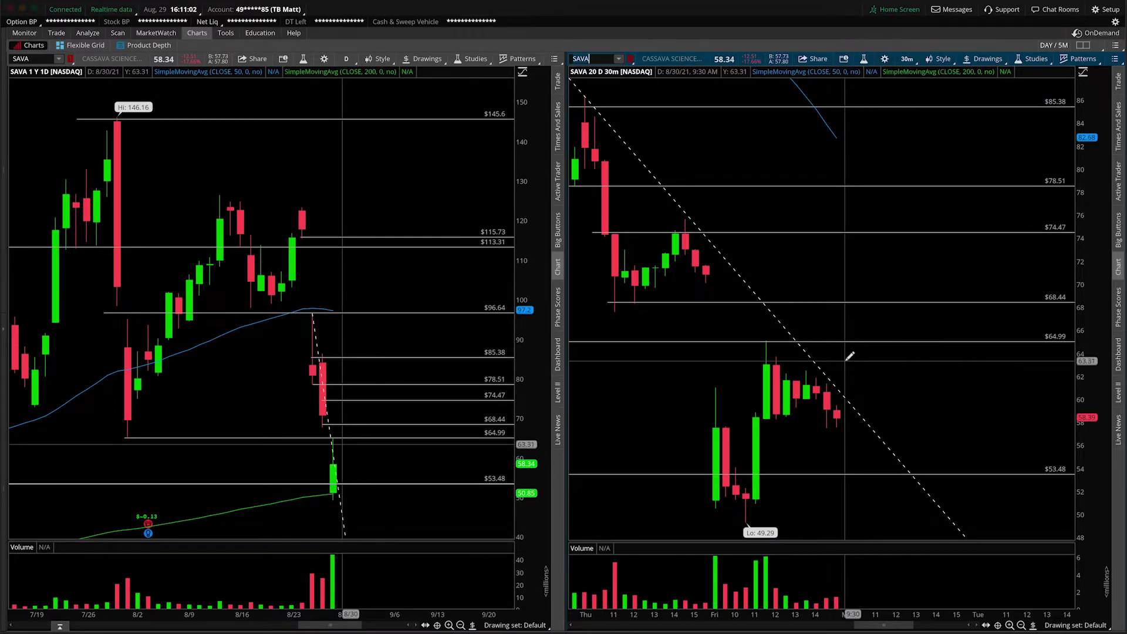
click(749, 420)
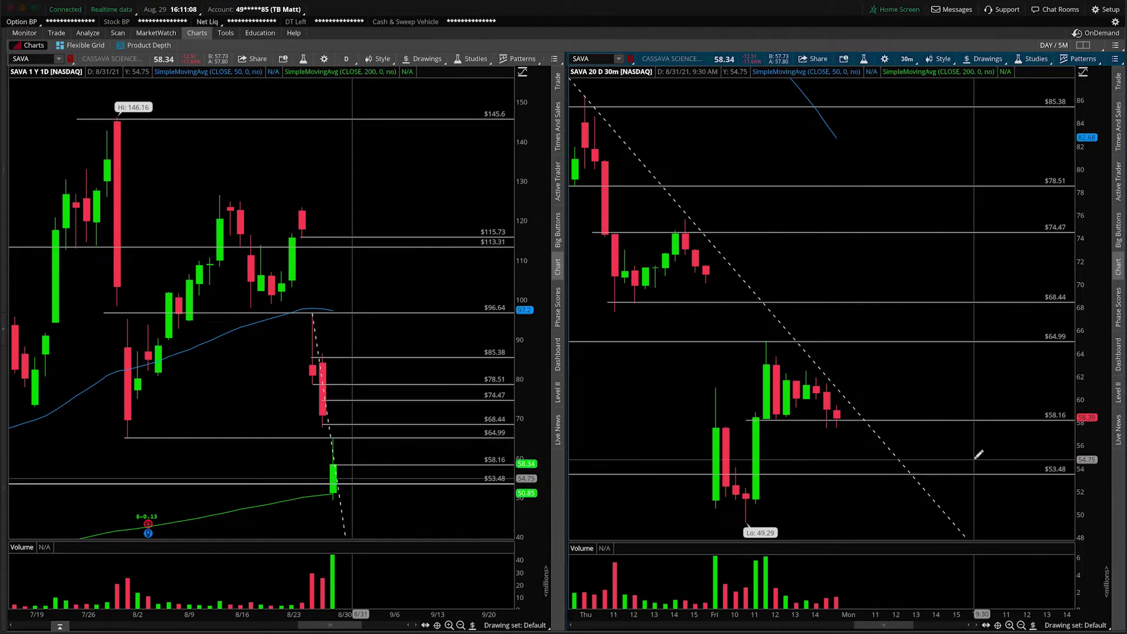
mouse_move(780, 417)
mouse_down()
mouse_move(790, 427)
mouse_move(763, 416)
mouse_up()
mouse_move(835, 415)
mouse_down()
mouse_move(843, 430)
mouse_move(835, 417)
mouse_up()
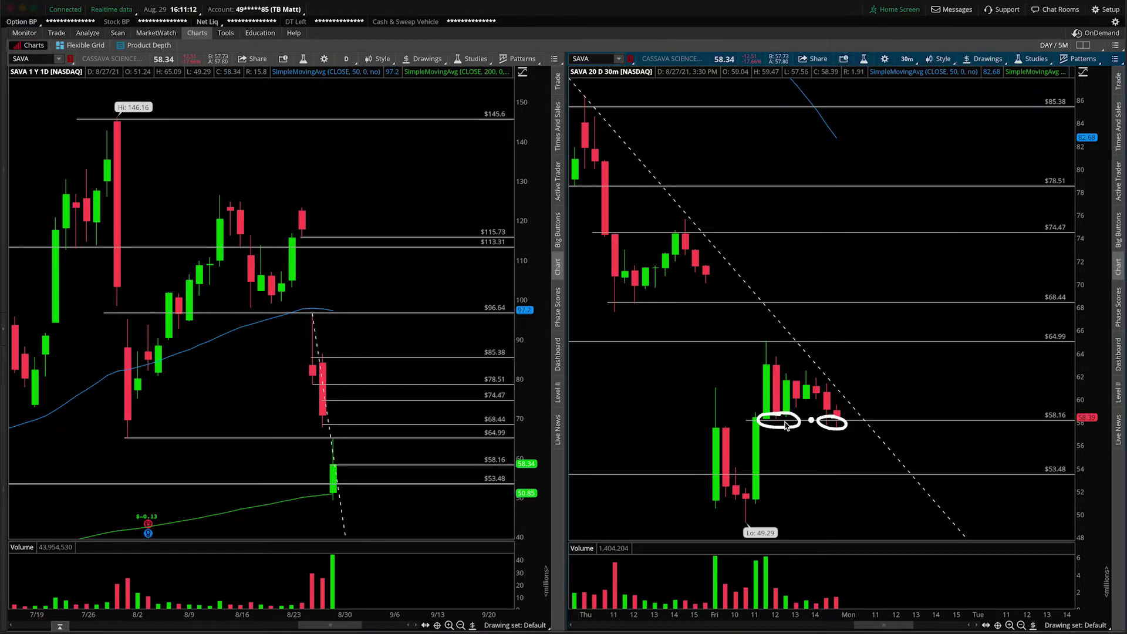
mouse_move(752, 422)
mouse_down()
mouse_move(712, 427)
mouse_move(727, 421)
mouse_up()
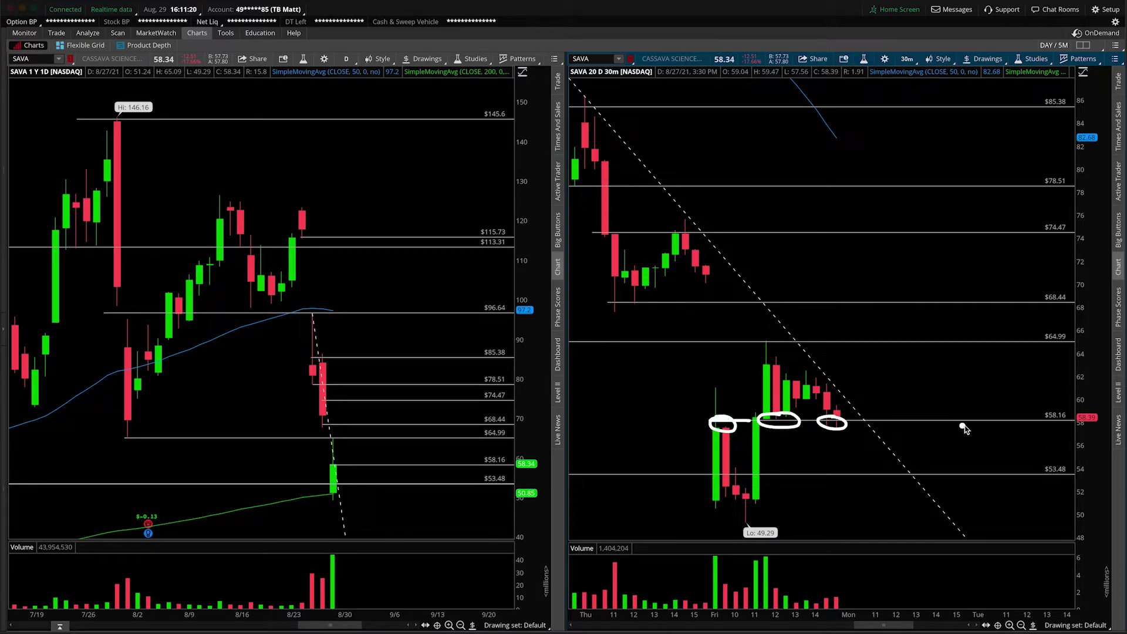
- Draw an arrow down to about $51, underline Friday's lows, circle $53.48, then clear the notes
mouse_move(841, 424)
mouse_down()
mouse_move(873, 493)
mouse_move(848, 499)
mouse_up()
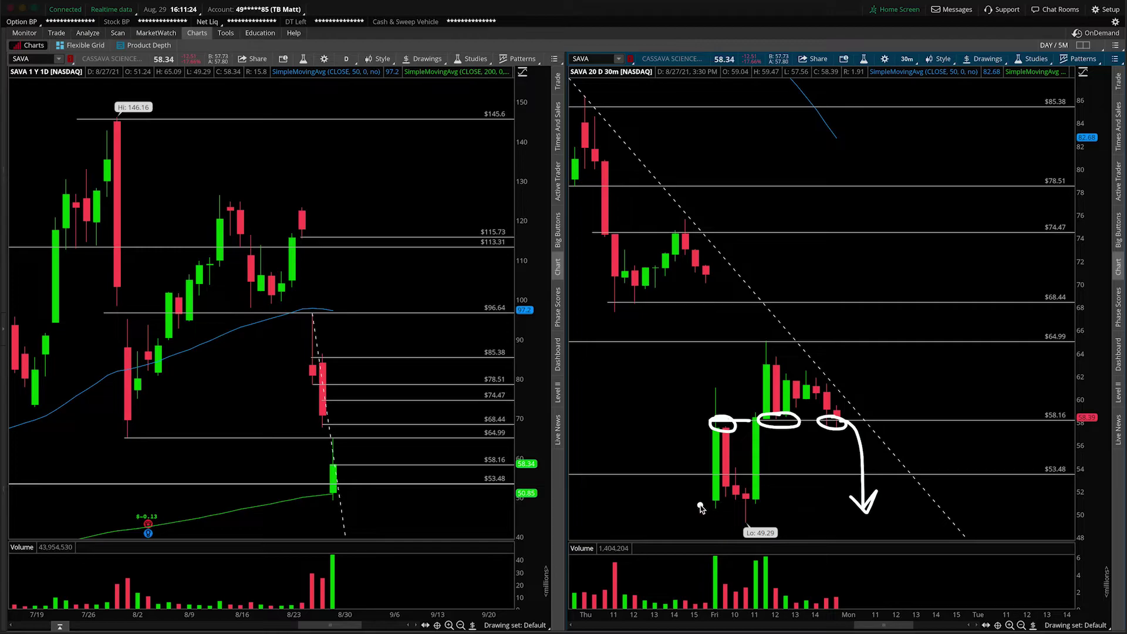
drag(699, 503, 797, 503)
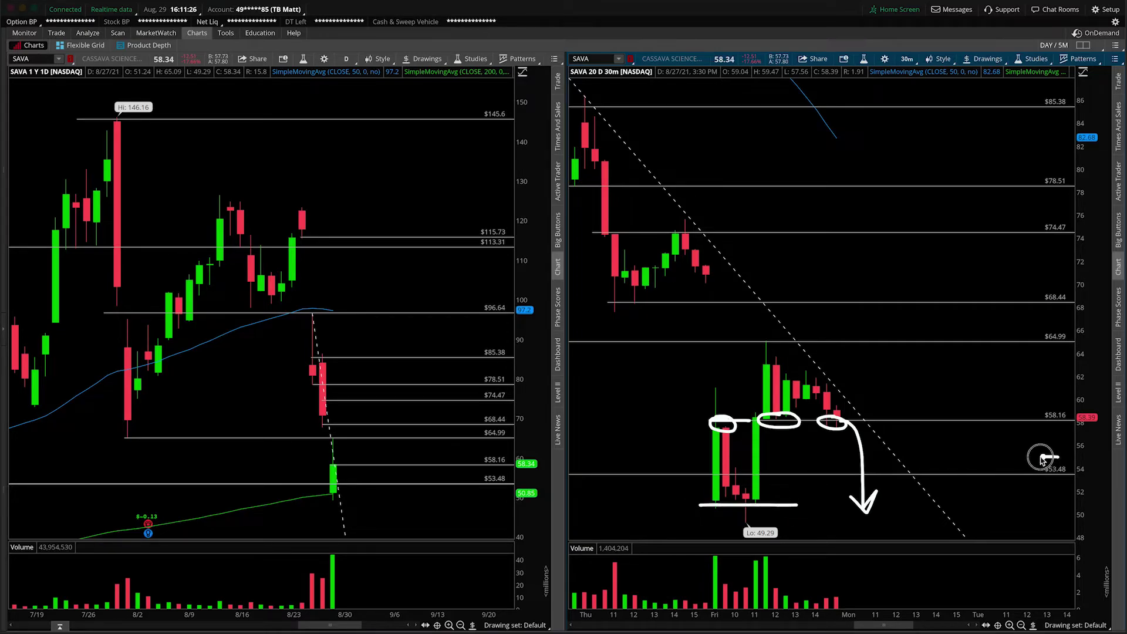
mouse_move(1041, 458)
mouse_down()
mouse_move(1033, 487)
mouse_move(1051, 459)
mouse_up()
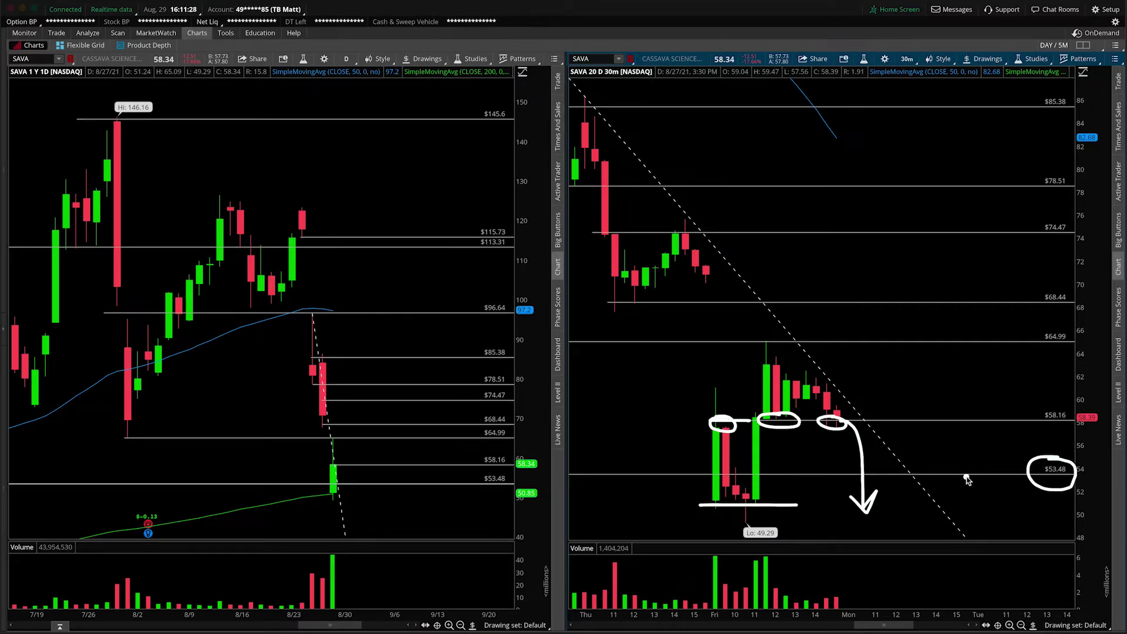
key(Escape)
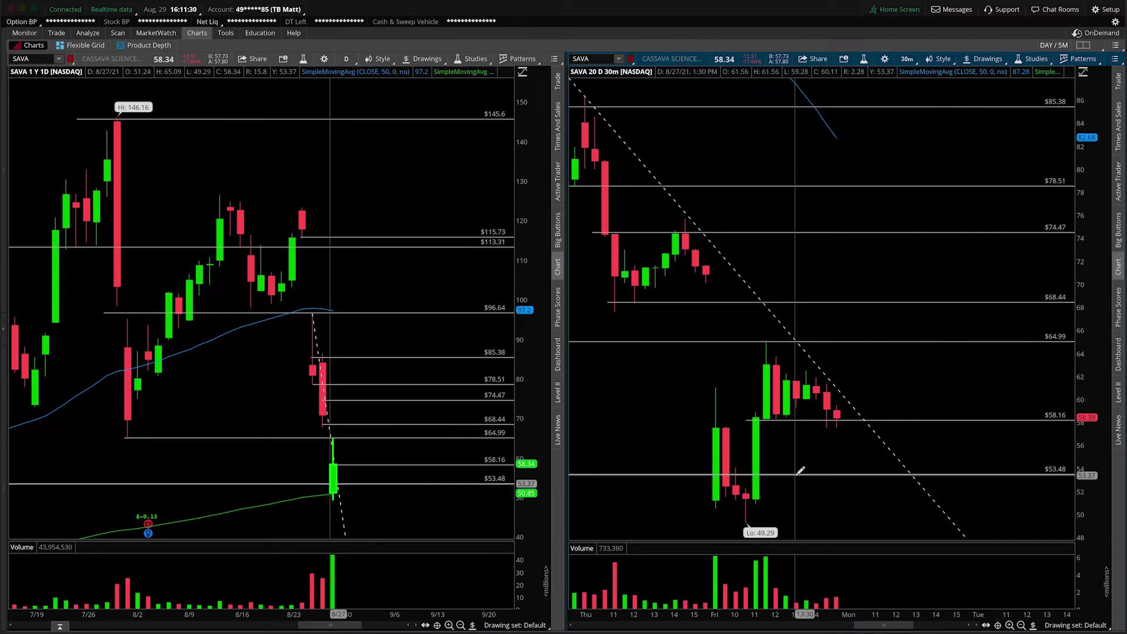
- Remove the $53.48 price level line from the charts
right_click(794, 475)
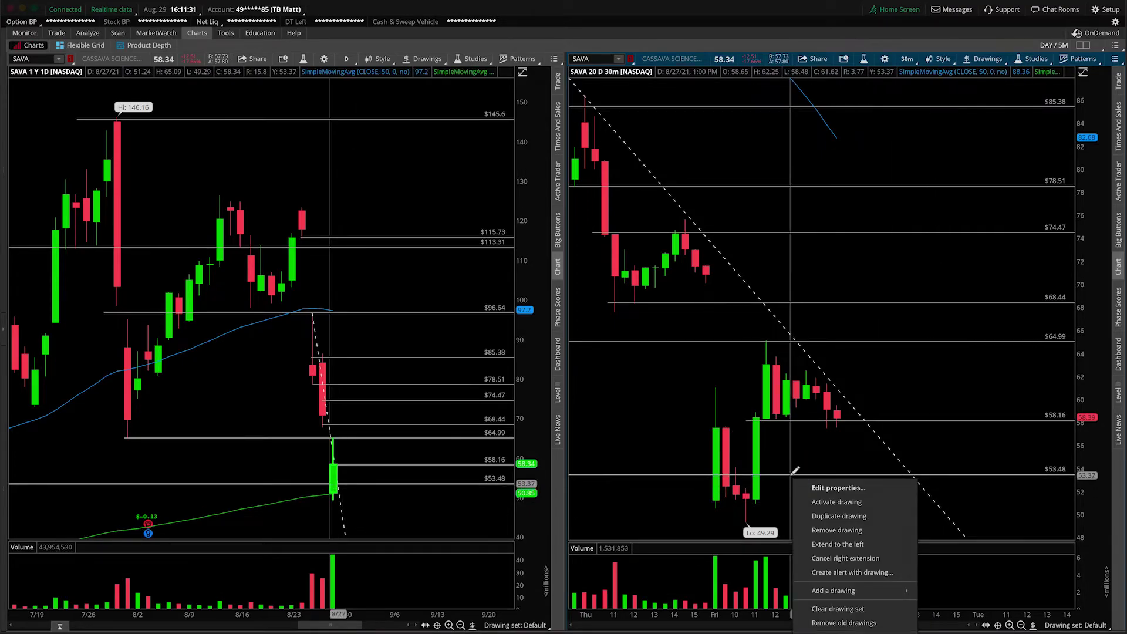
click(848, 530)
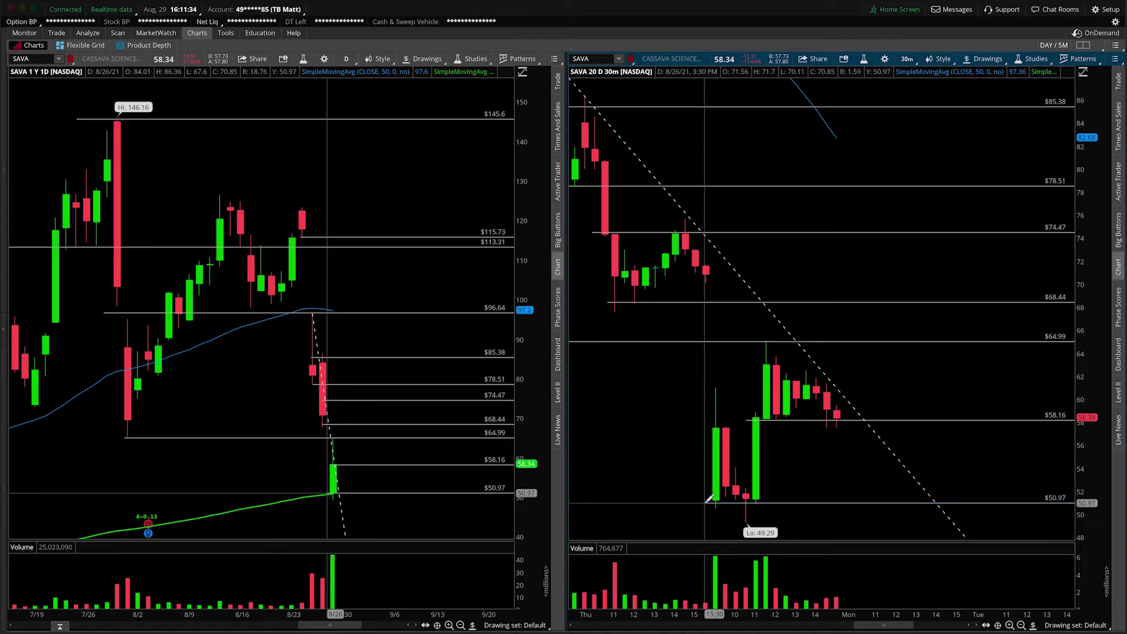